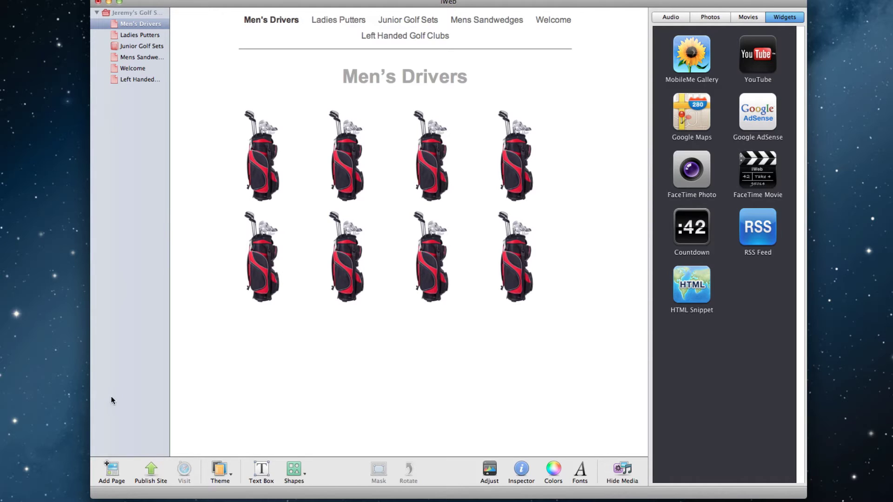
# Add a new page from the White theme's My Albums template
pyautogui.click(111, 470)
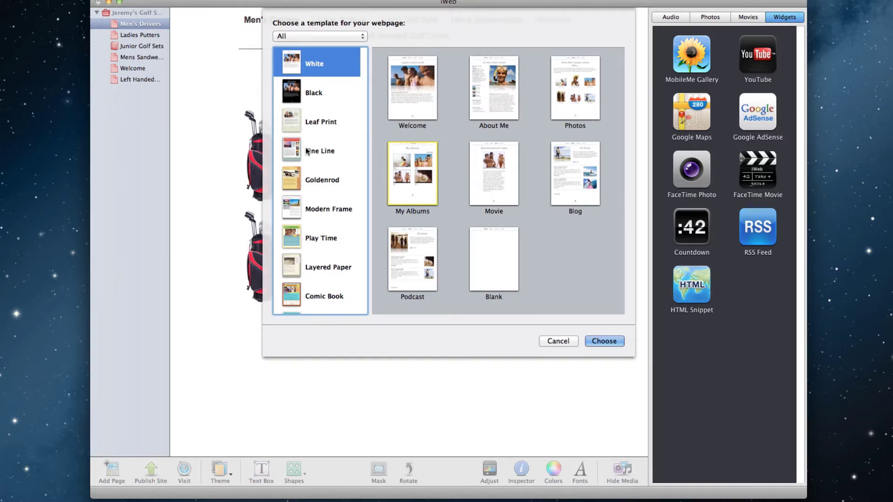
pyautogui.click(318, 66)
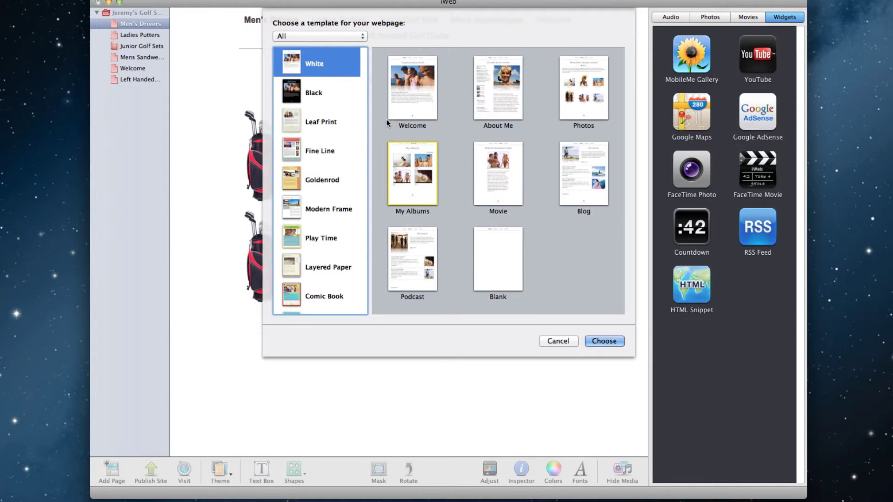
pyautogui.click(416, 168)
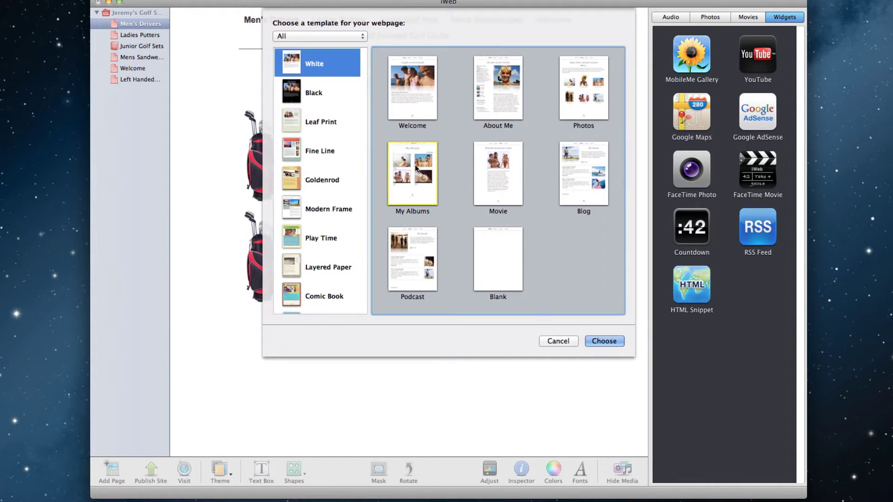
pyautogui.click(605, 347)
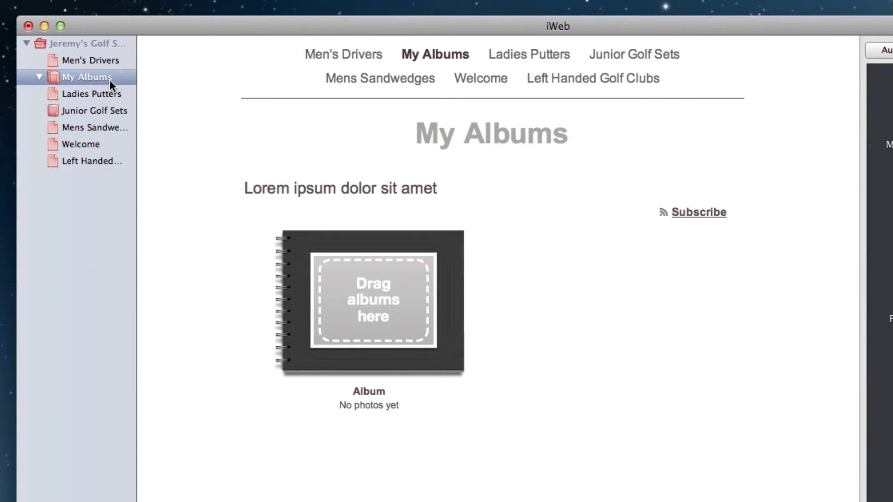
# Rename the new My Albums page to 'login' in the site list
pyautogui.click(113, 77)
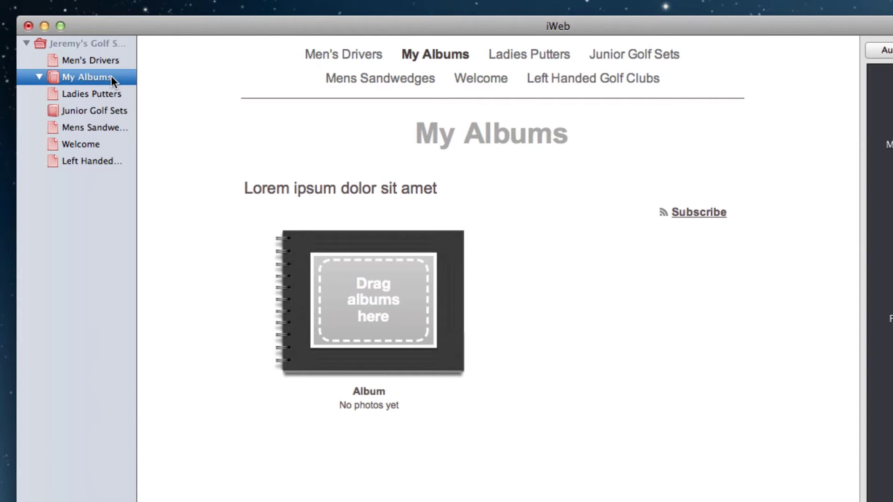
pyautogui.click(111, 76)
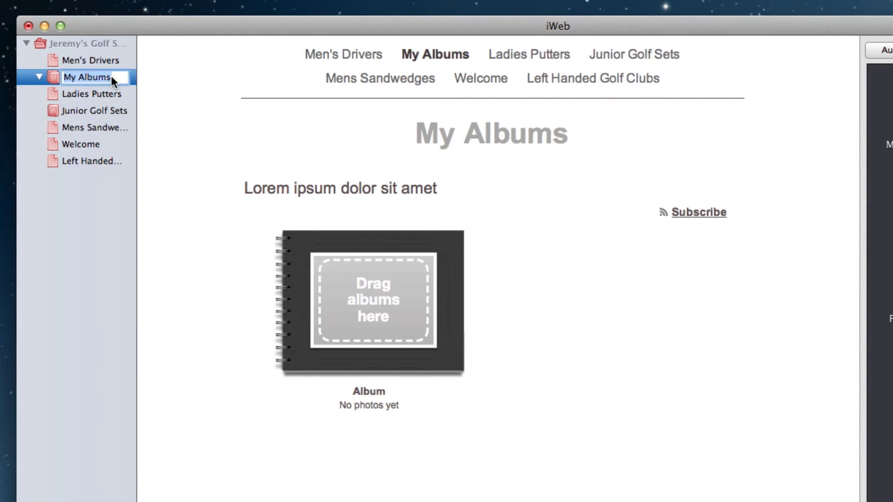
pyautogui.write('login')
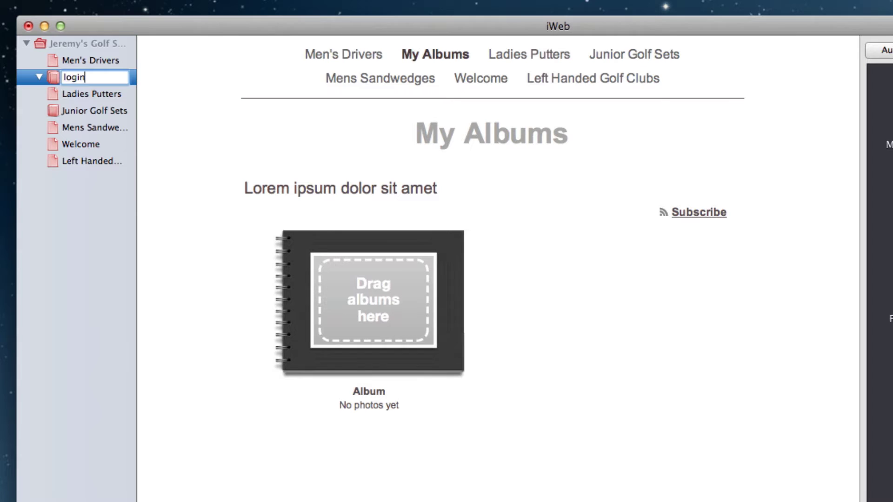
pyautogui.press('Return')
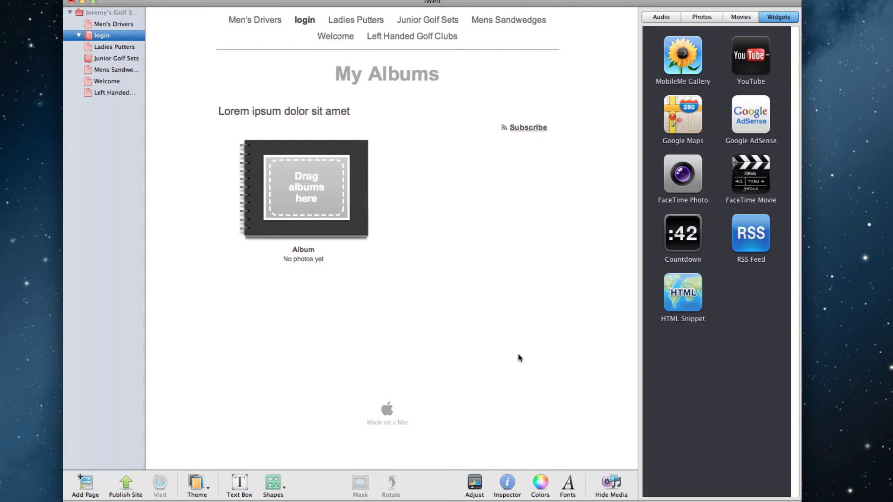
# Select and delete the My Albums title, Lorem ipsum text and Made on a Mac badge
pyautogui.moveTo(580, 447); pyautogui.dragTo(269, 85)
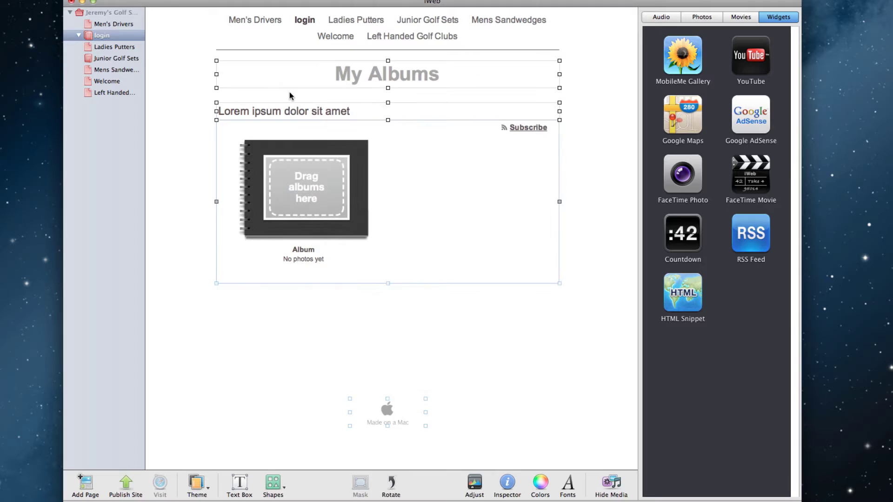
pyautogui.press('Delete')
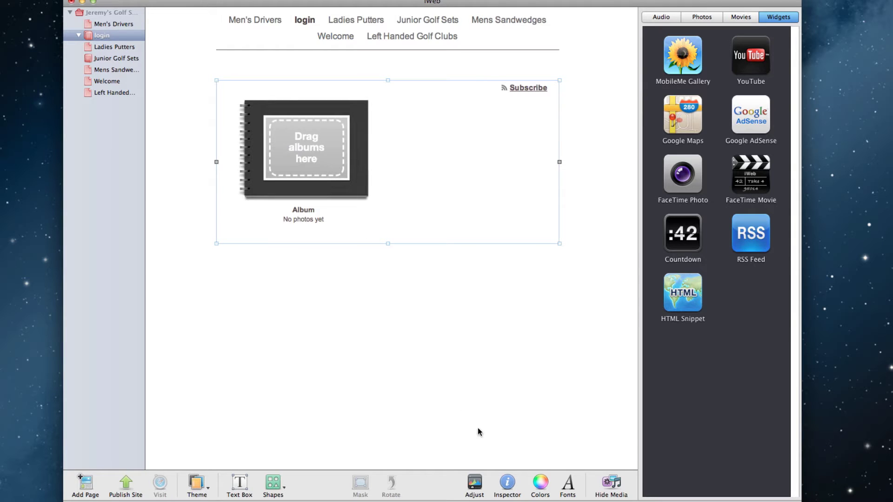
# Turn off 'Allow visitors to subscribe' in the album's Photos settings
pyautogui.click(506, 481)
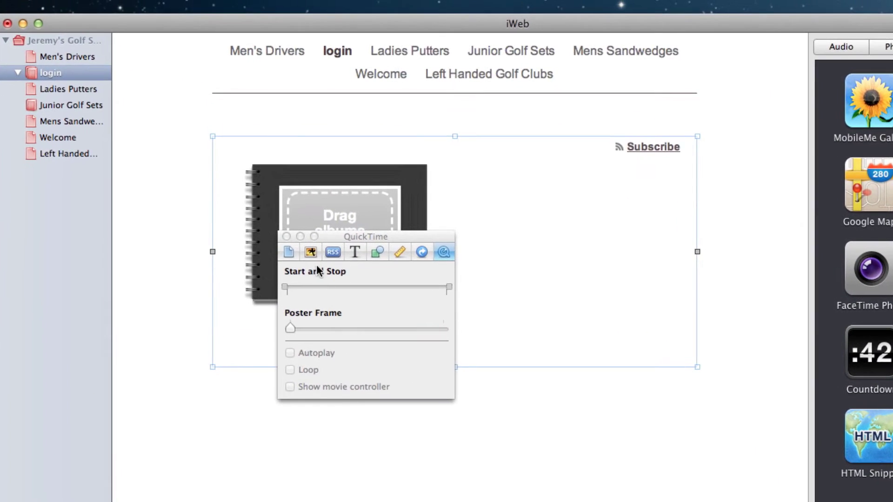
pyautogui.click(311, 253)
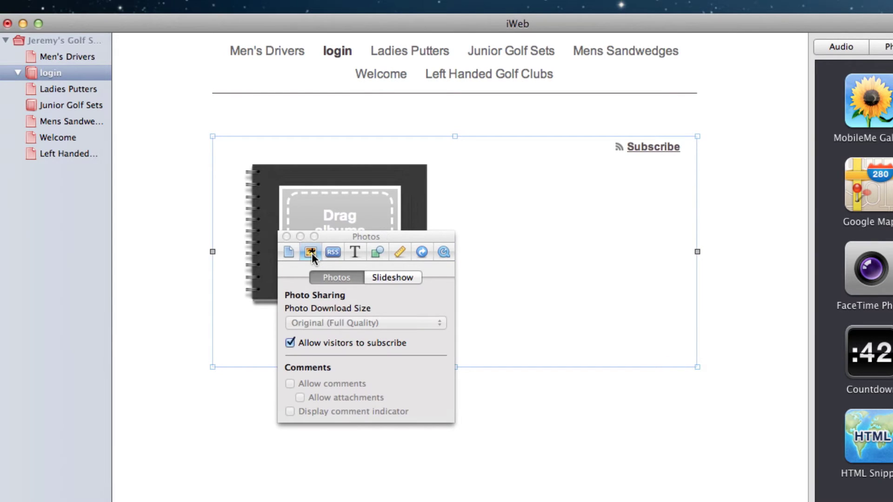
pyautogui.click(289, 343)
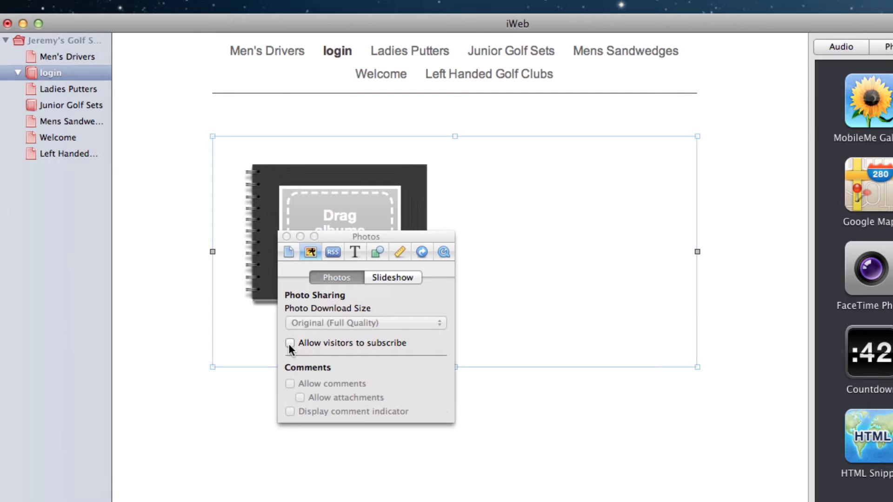
pyautogui.click(289, 343)
pyautogui.click(289, 343)
# Uncheck 'Include page in navigation menu' and 'Display navigation menu' for the login page
pyautogui.click(288, 252)
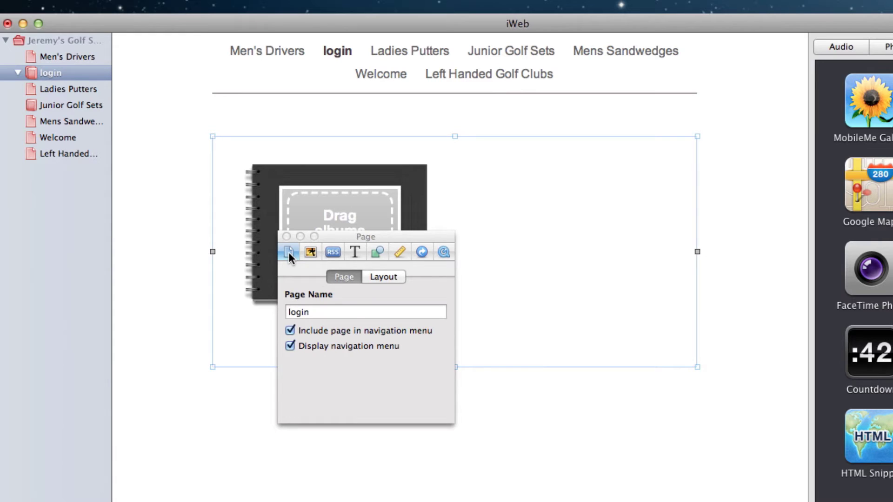
pyautogui.click(290, 331)
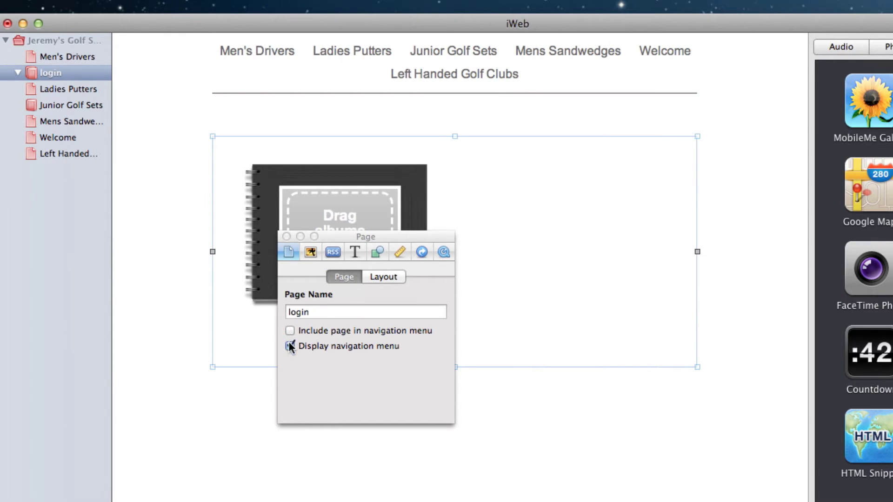
pyautogui.click(290, 346)
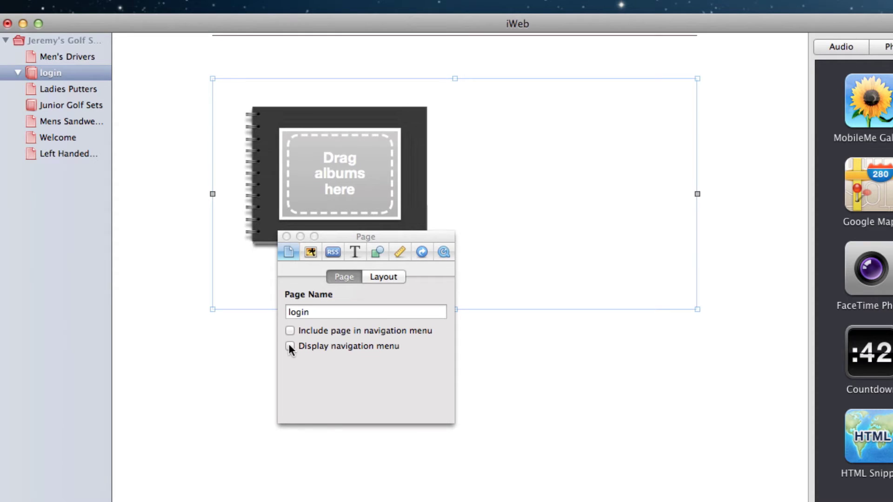
pyautogui.click(286, 236)
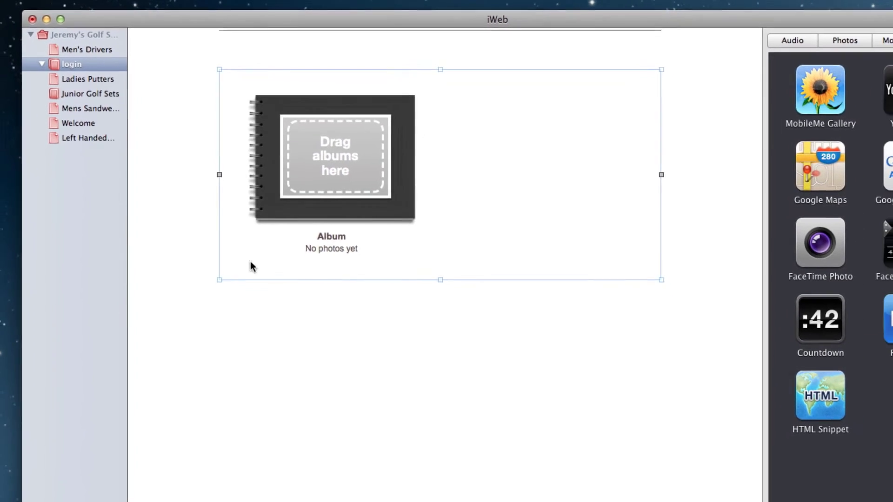
# Add a White theme Movie page beneath the login page
pyautogui.click(95, 491)
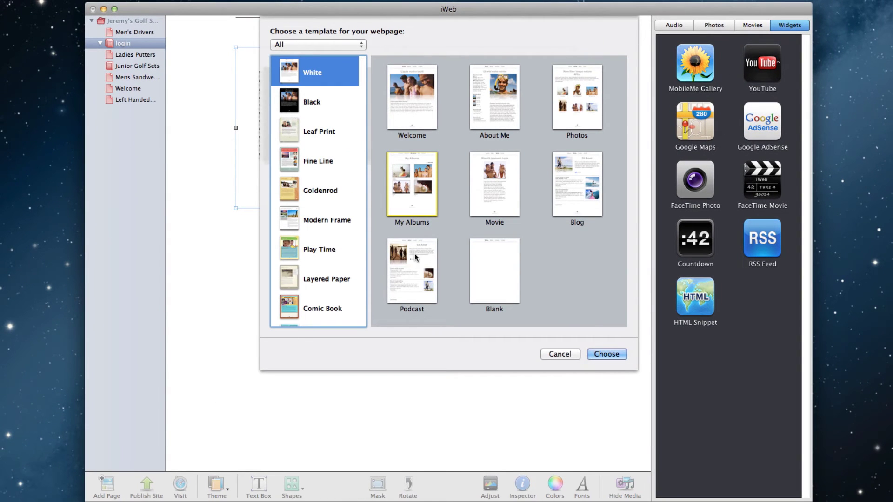
pyautogui.click(498, 198)
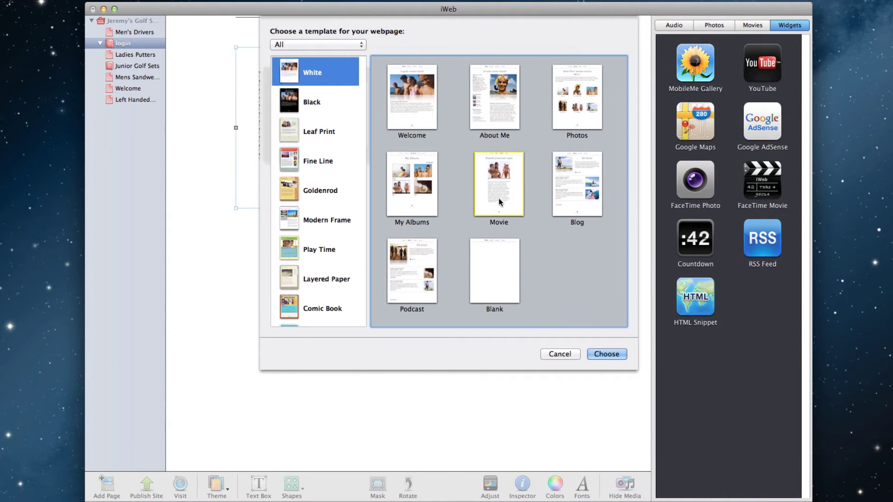
pyautogui.click(600, 354)
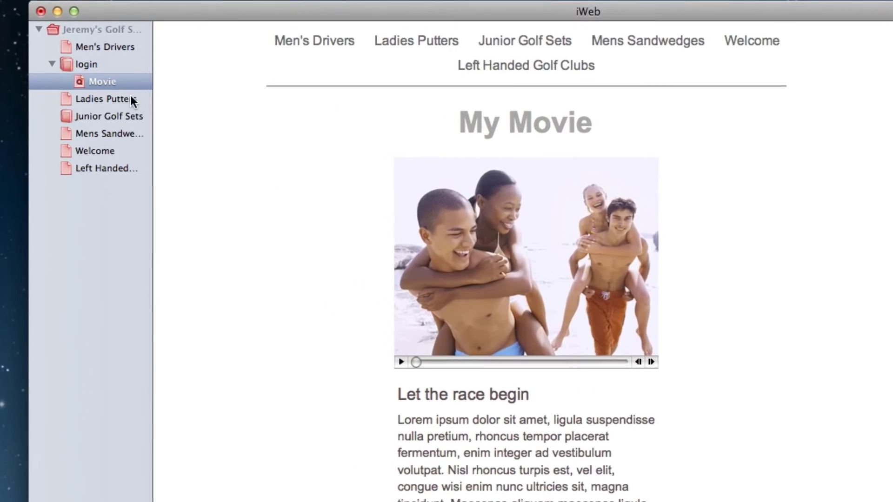
# Rename the Movie page nested under login to 'sign-in'
pyautogui.click(86, 63)
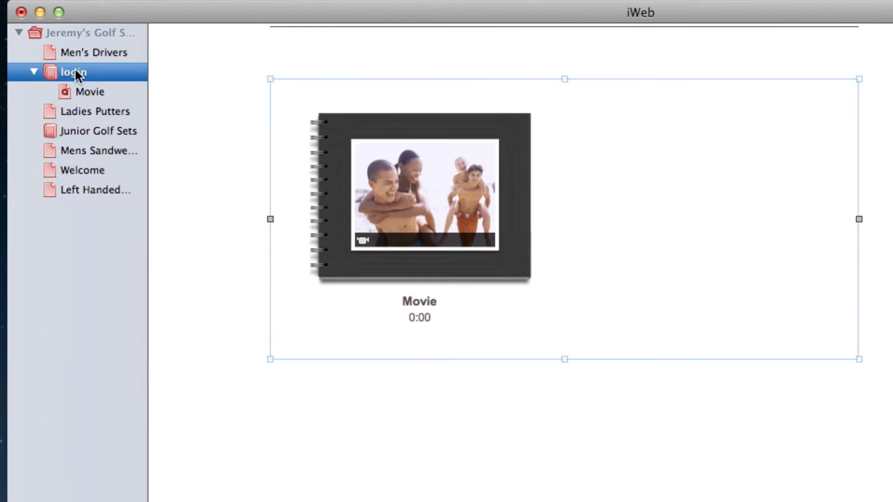
pyautogui.click(106, 89)
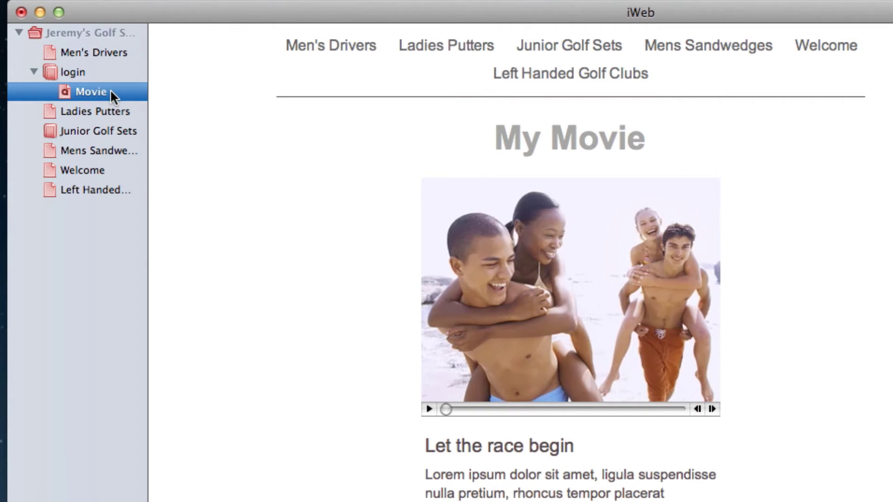
pyautogui.click(111, 91)
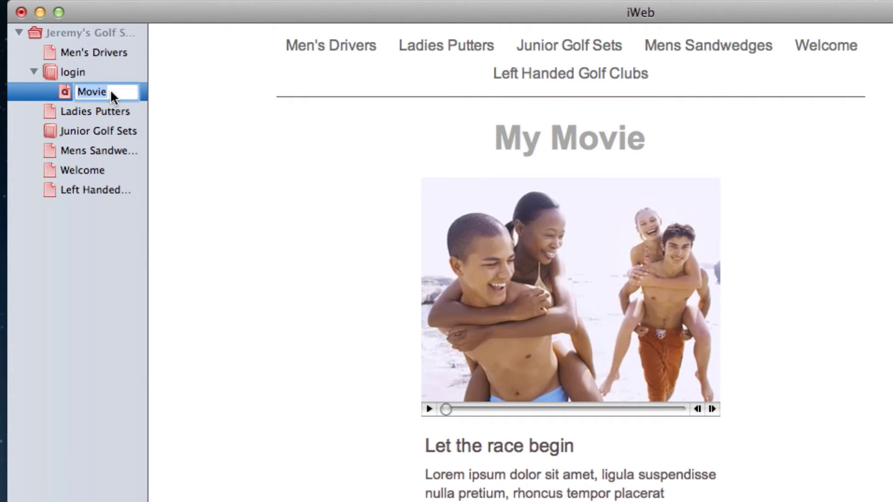
pyautogui.write('sign-in')
pyautogui.press('Return')
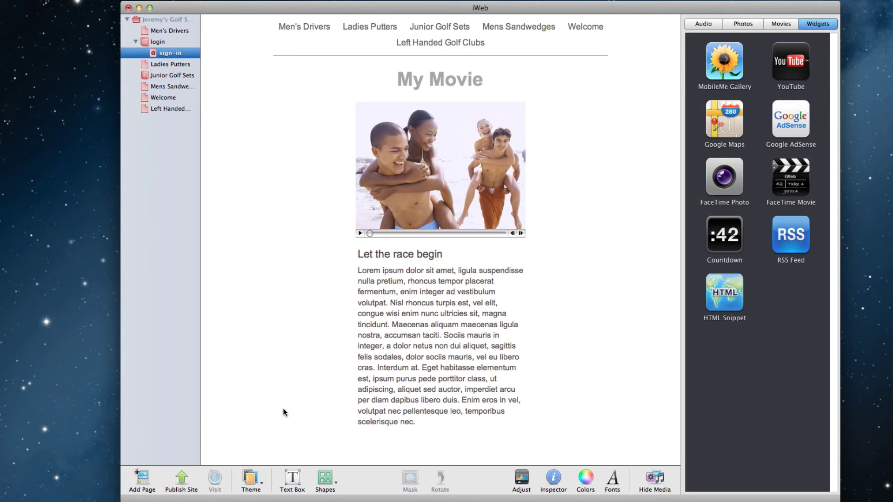
# Add a Client Login text box and place it to the right of the body text
pyautogui.click(286, 477)
pyautogui.write('Click login')
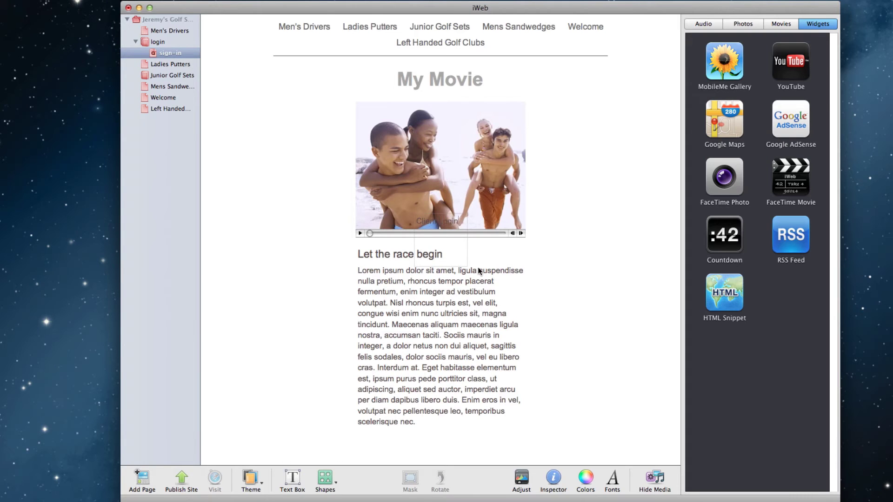
pyautogui.moveTo(446, 239); pyautogui.dragTo(597, 265)
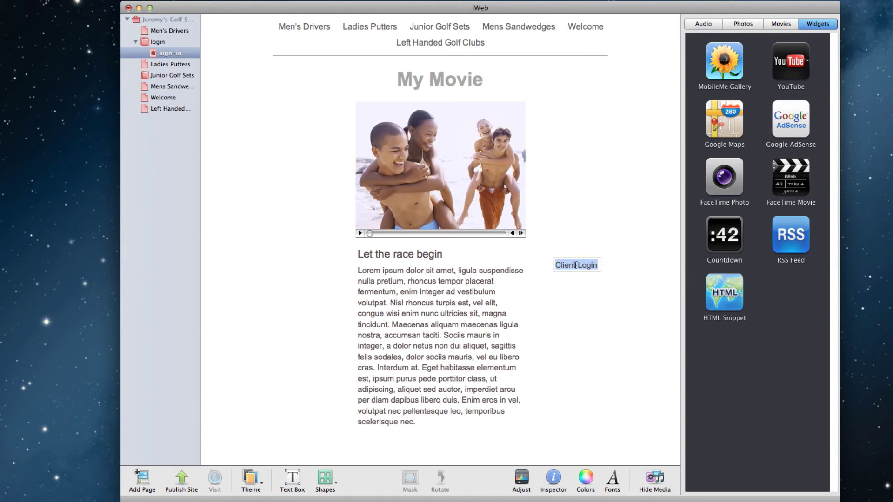
# Enable a hyperlink on the text, linking to One of My Pages: sign-in
pyautogui.click(553, 478)
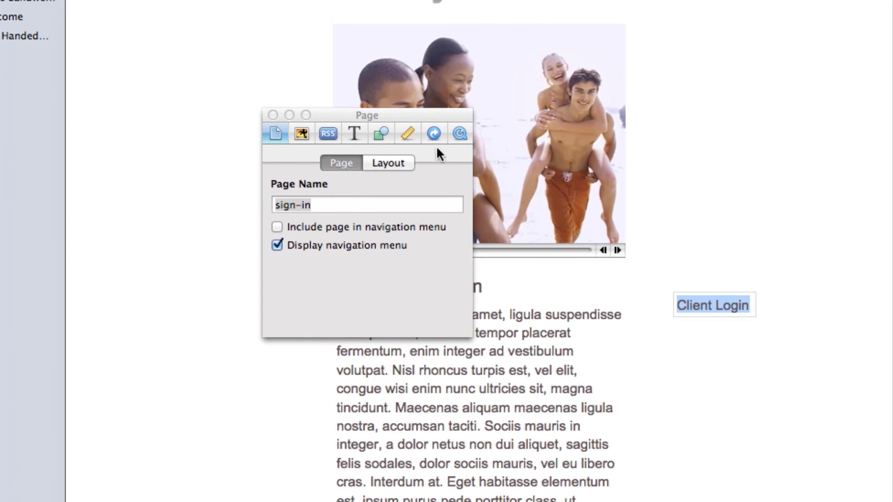
pyautogui.click(417, 161)
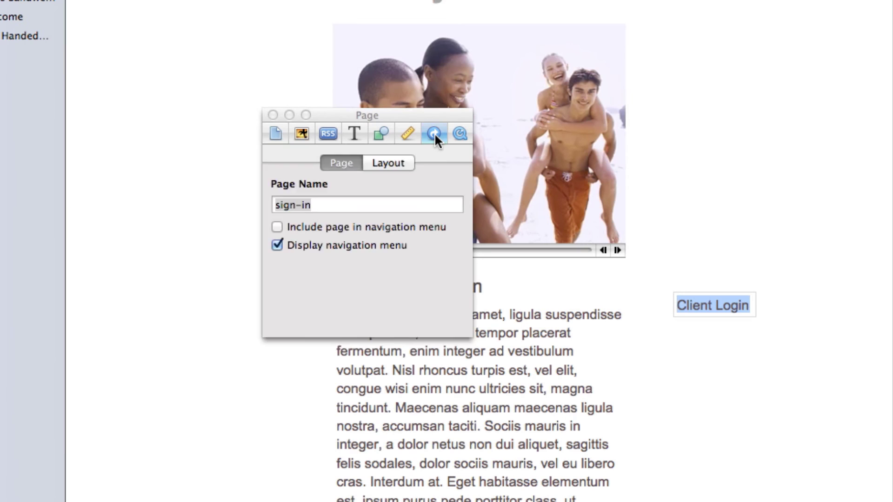
pyautogui.click(277, 187)
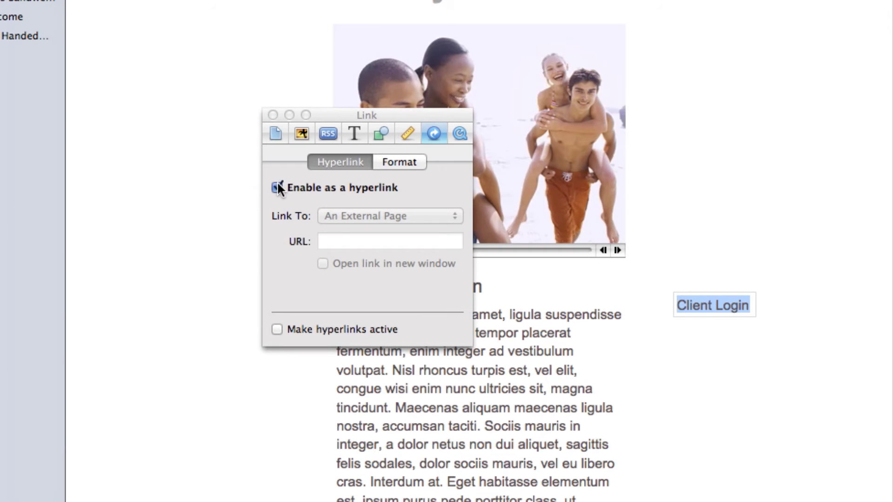
pyautogui.click(442, 218)
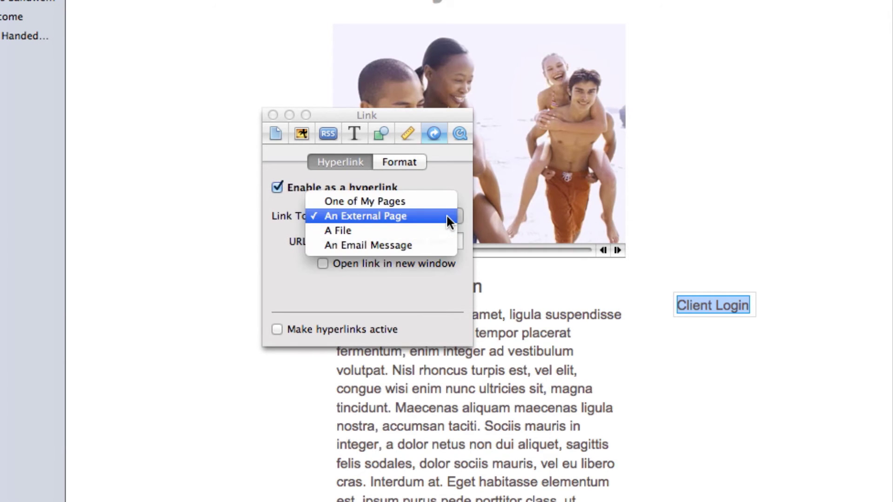
pyautogui.click(442, 202)
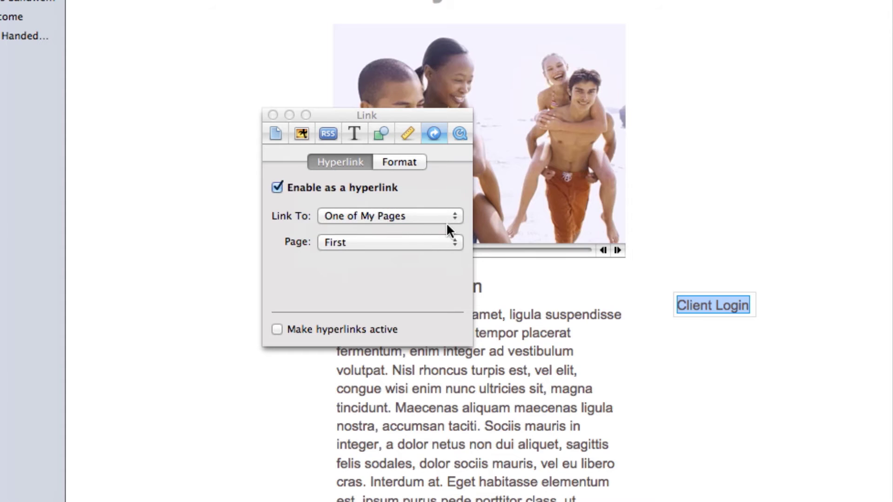
pyautogui.click(451, 246)
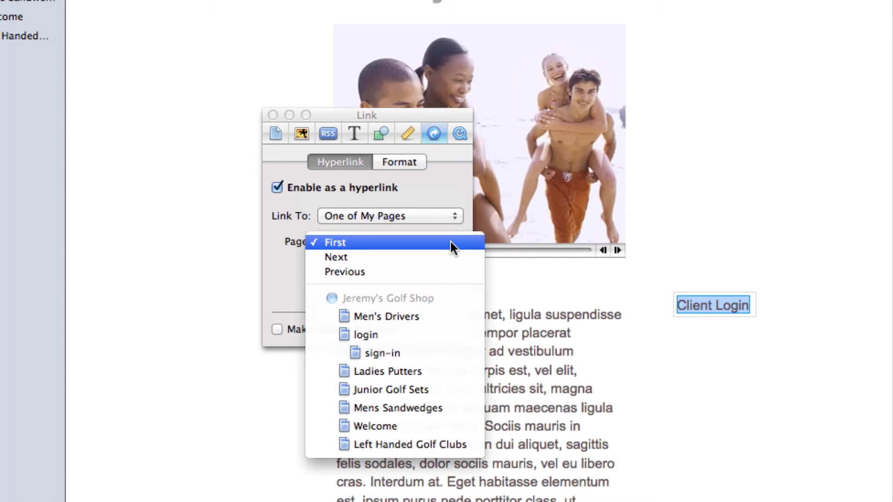
pyautogui.click(434, 352)
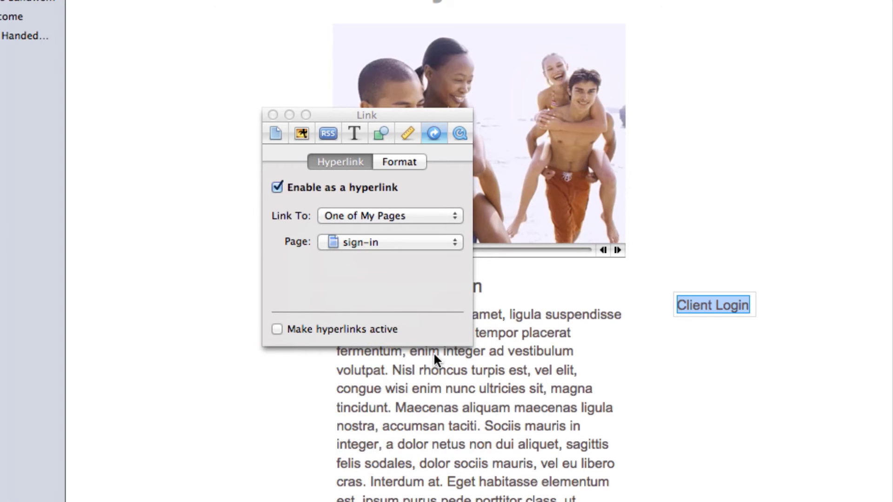
# Position the Client Login box just below the navigation line and copy it
pyautogui.click(273, 114)
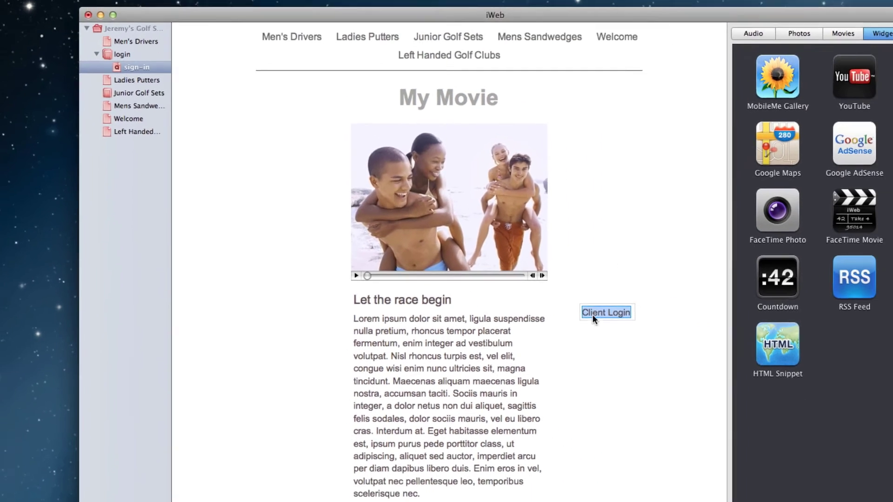
pyautogui.moveTo(707, 307); pyautogui.dragTo(709, 300)
pyautogui.moveTo(587, 310); pyautogui.dragTo(576, 100)
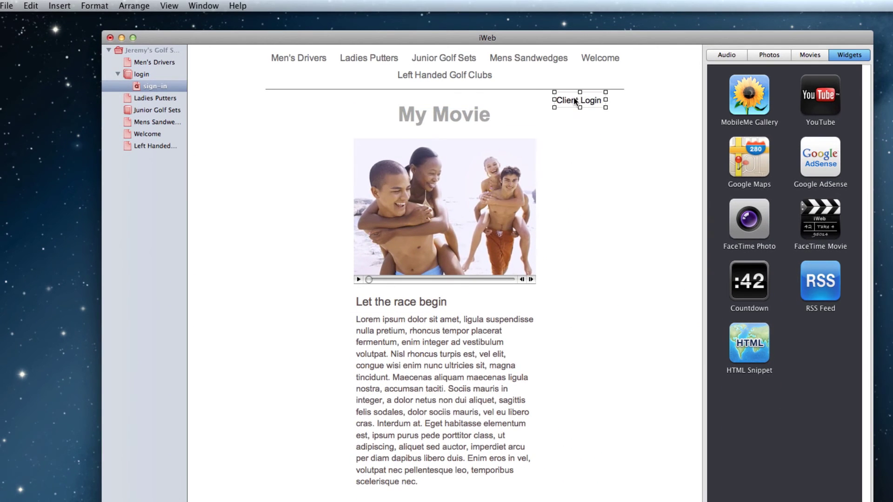
pyautogui.click(30, 5)
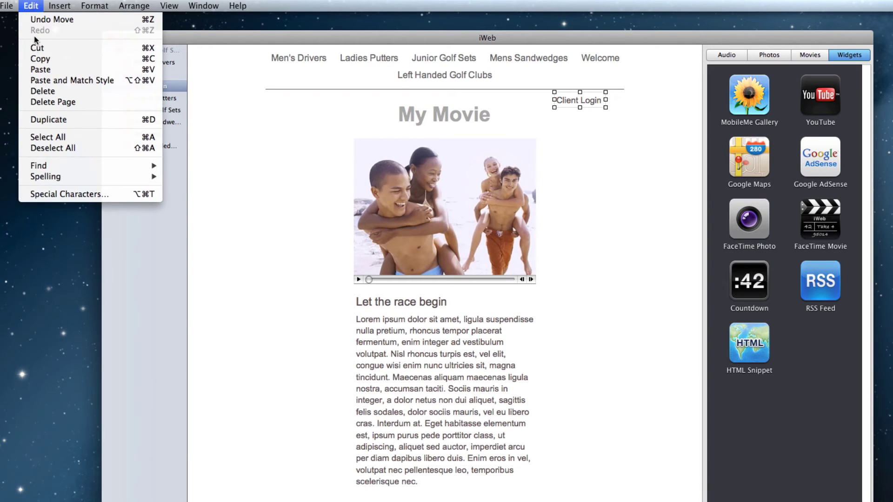
pyautogui.click(36, 59)
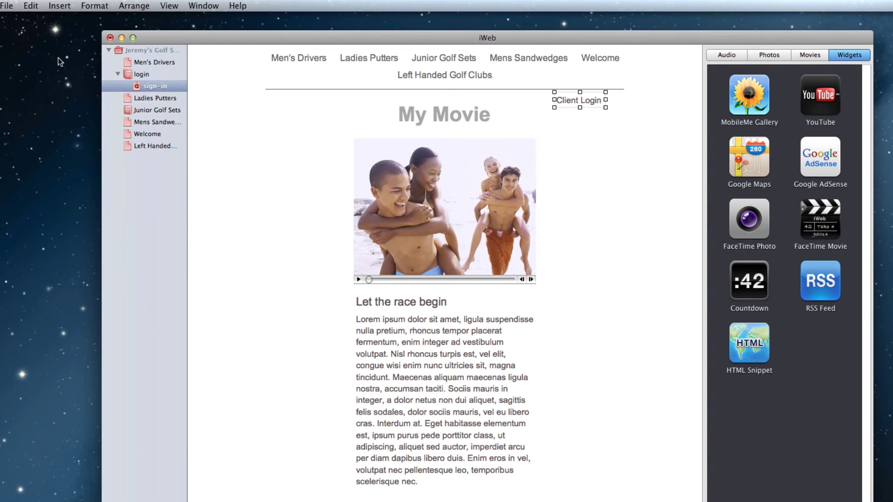
# Paste the Client Login box onto Men's Drivers and go through the other site pages
pyautogui.click(145, 61)
pyautogui.click(31, 6)
pyautogui.click(46, 69)
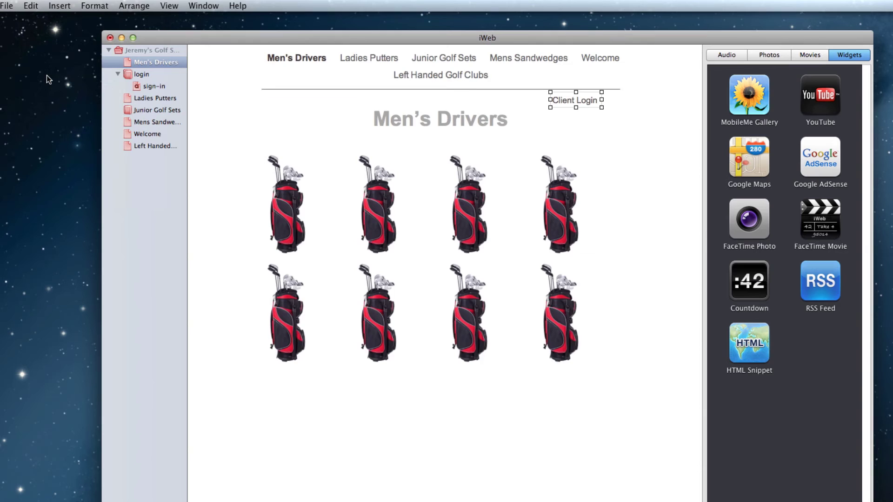
pyautogui.click(121, 75)
pyautogui.click(138, 99)
pyautogui.click(137, 110)
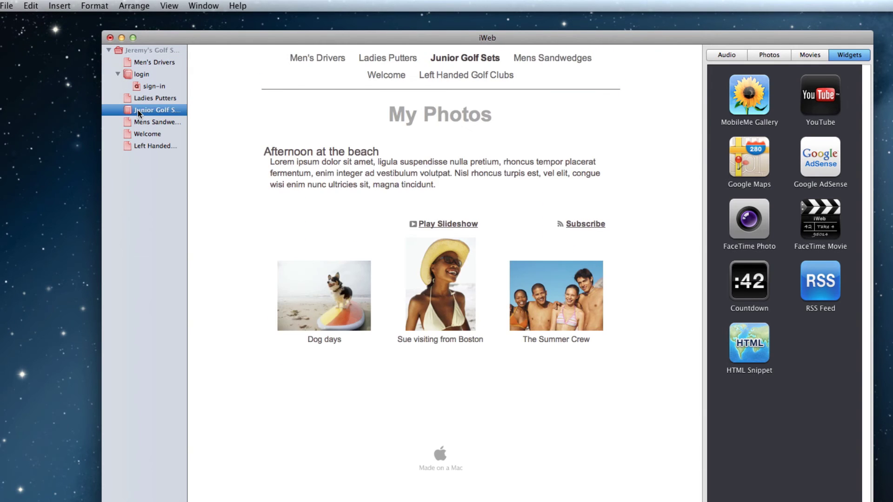
pyautogui.click(140, 122)
pyautogui.click(141, 134)
pyautogui.click(142, 146)
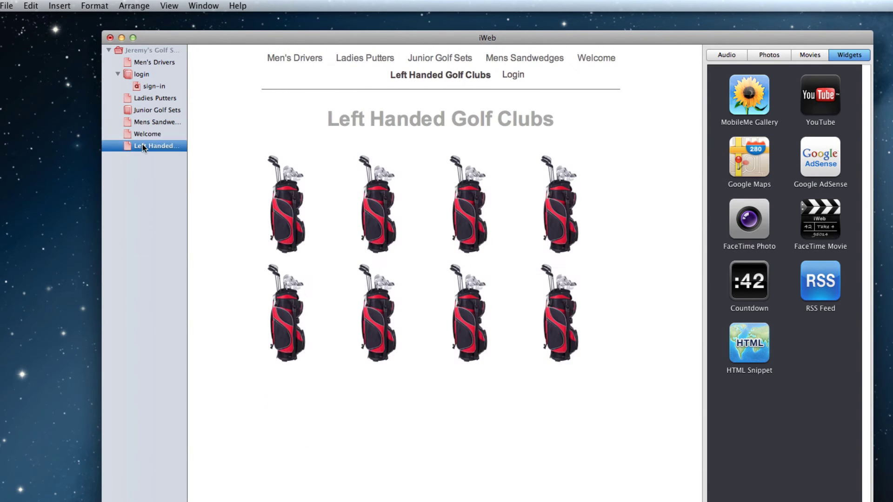
pyautogui.click(238, 219)
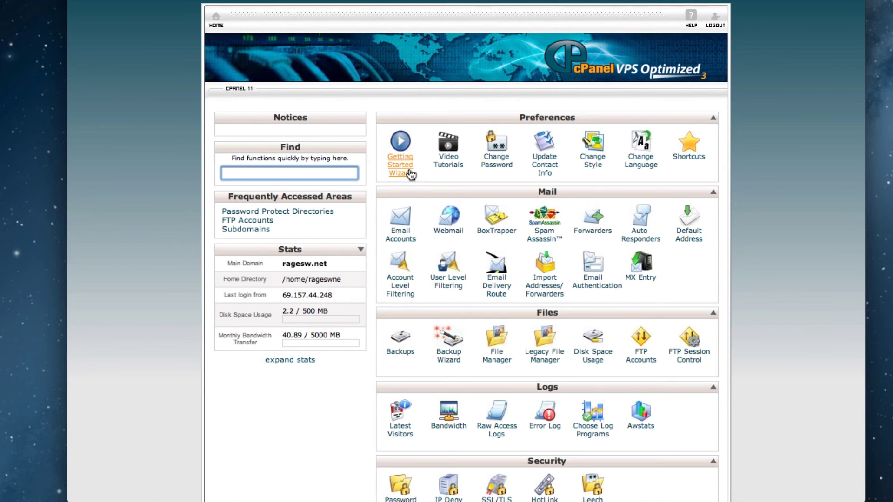
# Open Password Protect Directories under Security and browse from the Web Root
pyautogui.scroll(-5, 411, 174)
pyautogui.scroll(-1, 410, 174)
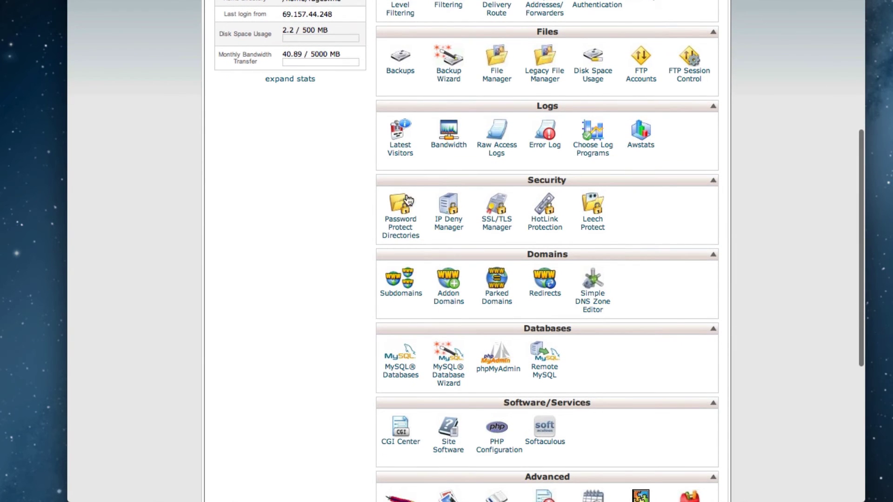
pyautogui.click(400, 227)
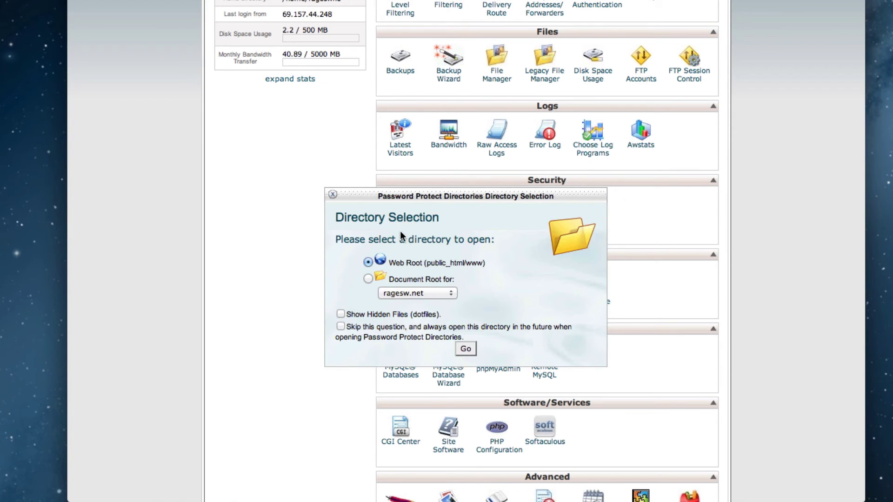
pyautogui.click(463, 350)
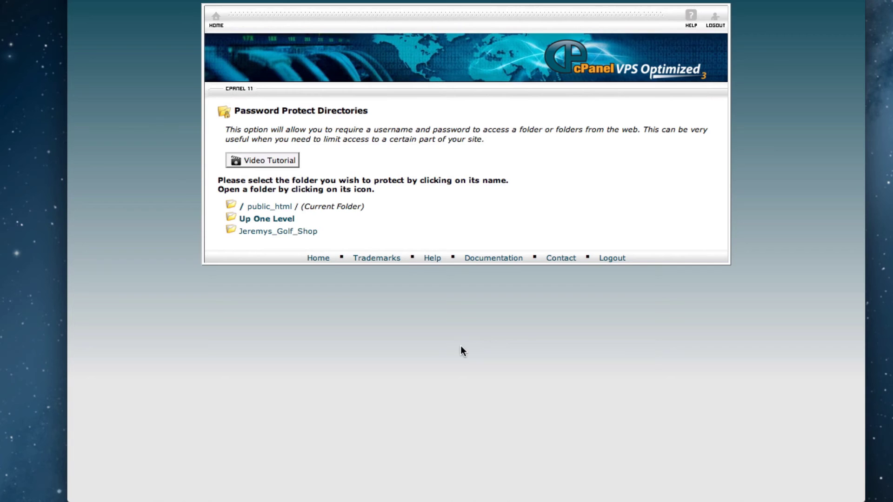
# Open the Jeremys_Golf_Shop folder to list its subfolders
pyautogui.click(229, 232)
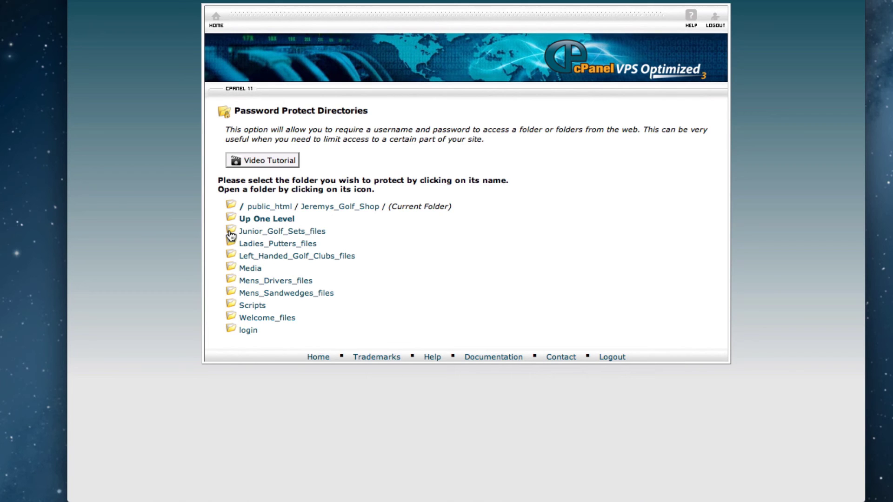
# Password-protect the login folder under the name 'Client Login' and save it
pyautogui.click(248, 331)
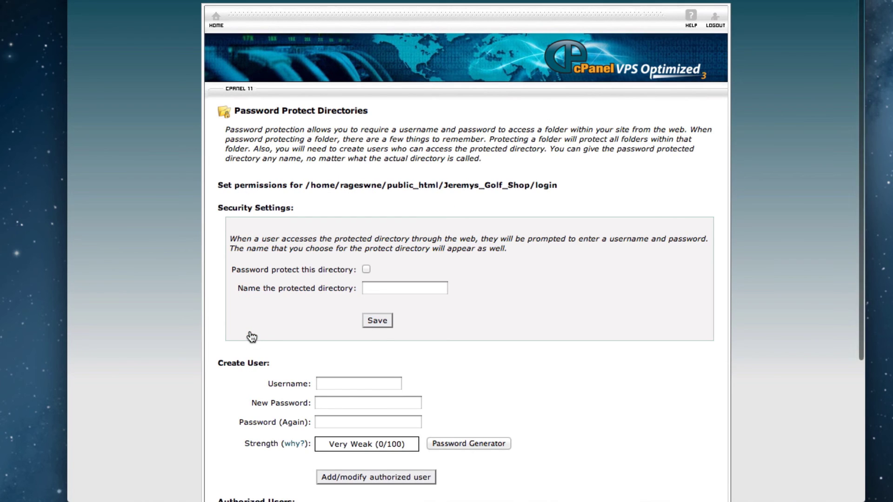
pyautogui.click(366, 269)
pyautogui.click(380, 287)
pyautogui.write('Client ')
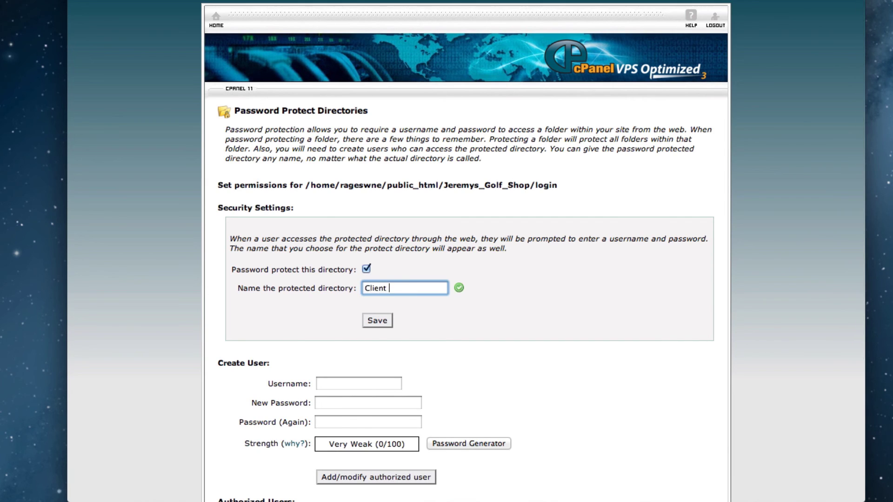
pyautogui.write('Login')
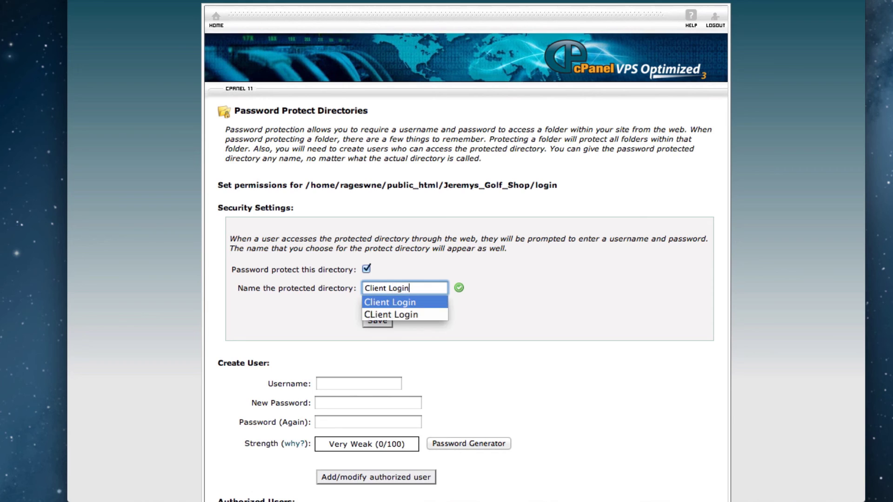
pyautogui.click(364, 333)
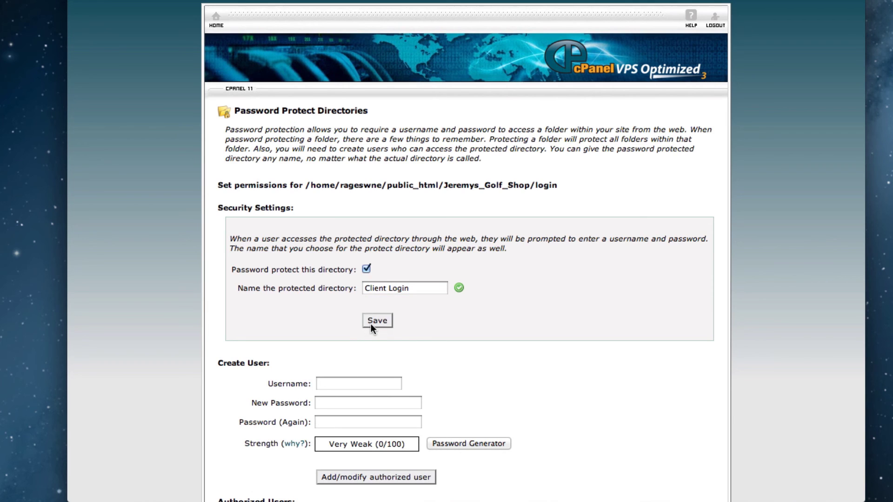
pyautogui.click(377, 321)
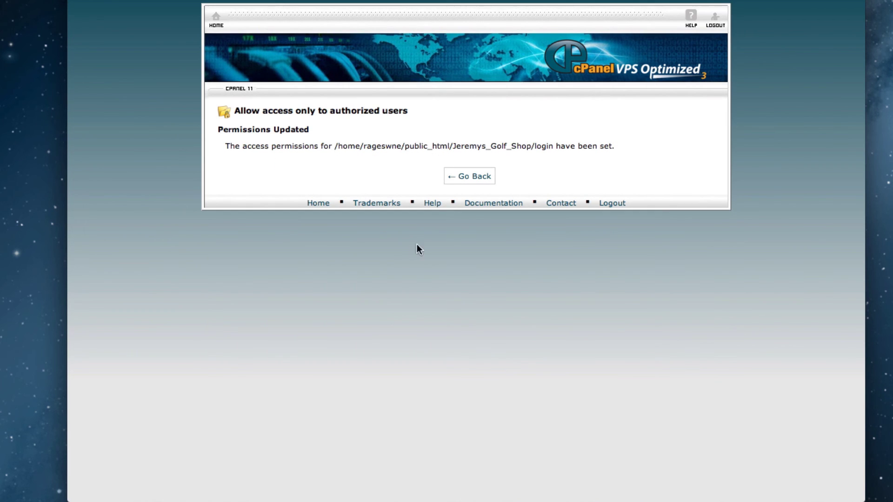
pyautogui.click(458, 179)
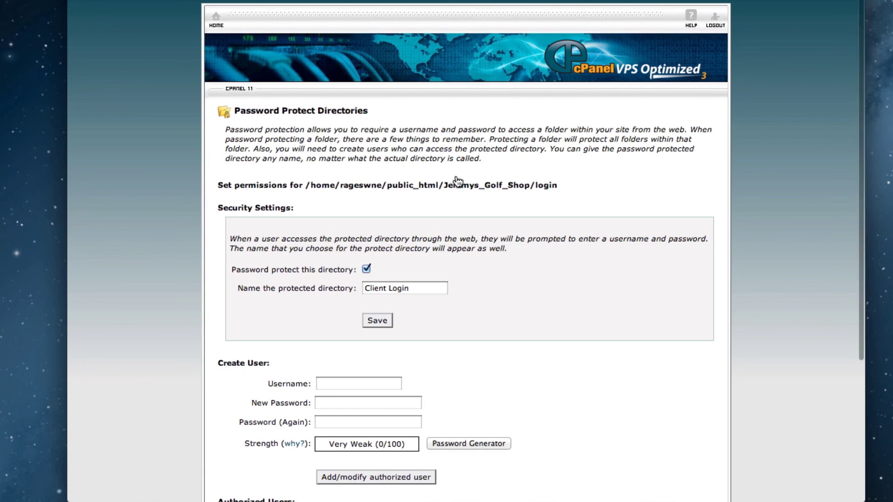
pyautogui.click(366, 270)
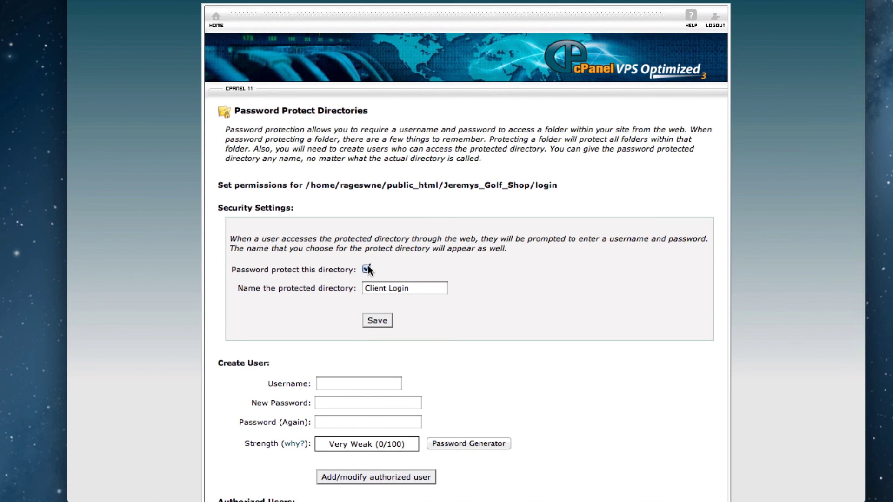
# Add an authorized user for the login folder with a username and password, entered twice
pyautogui.scroll(-3, 355, 302)
pyautogui.click(353, 319)
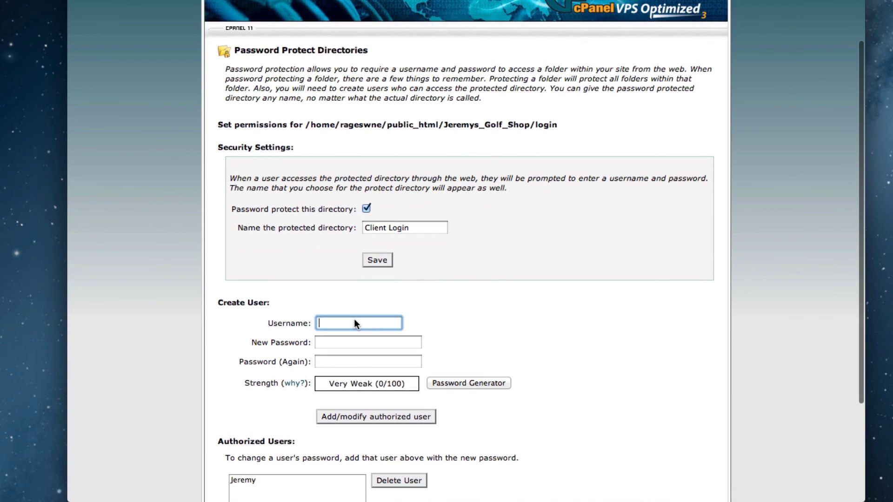
pyautogui.write('Jeremy')
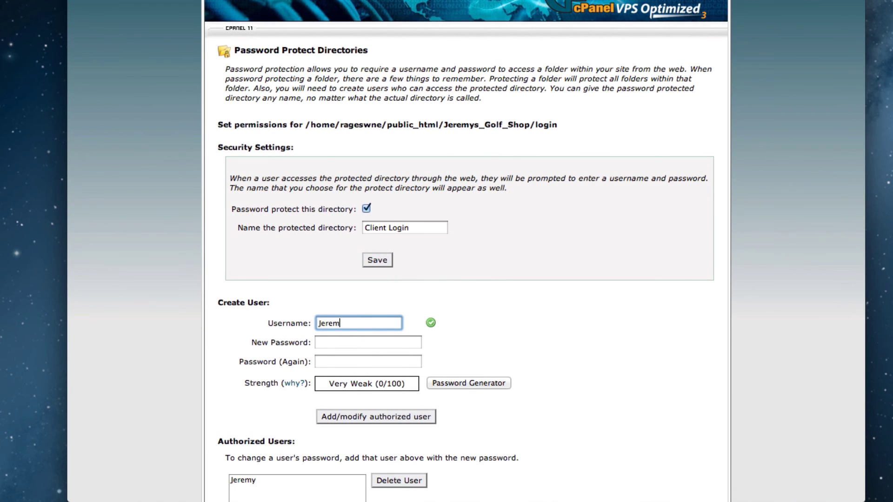
pyautogui.press('Tab')
pyautogui.write('•••••••••')
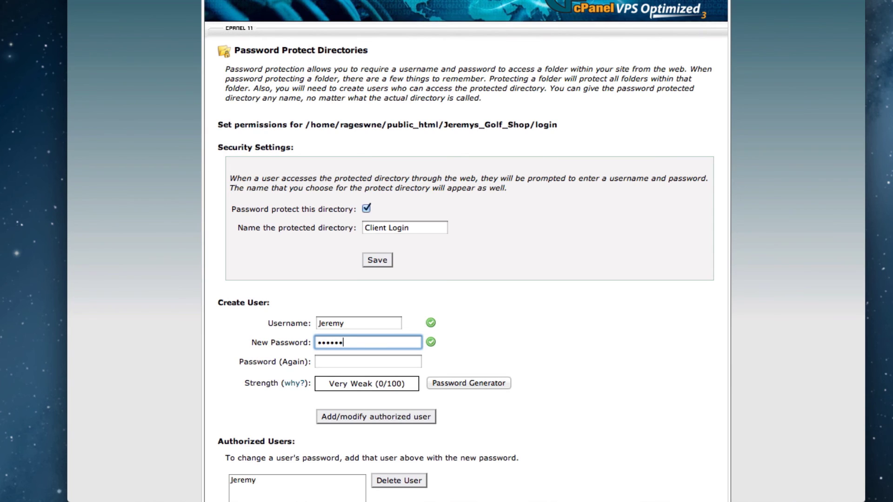
pyautogui.write('••••')
pyautogui.press('Tab')
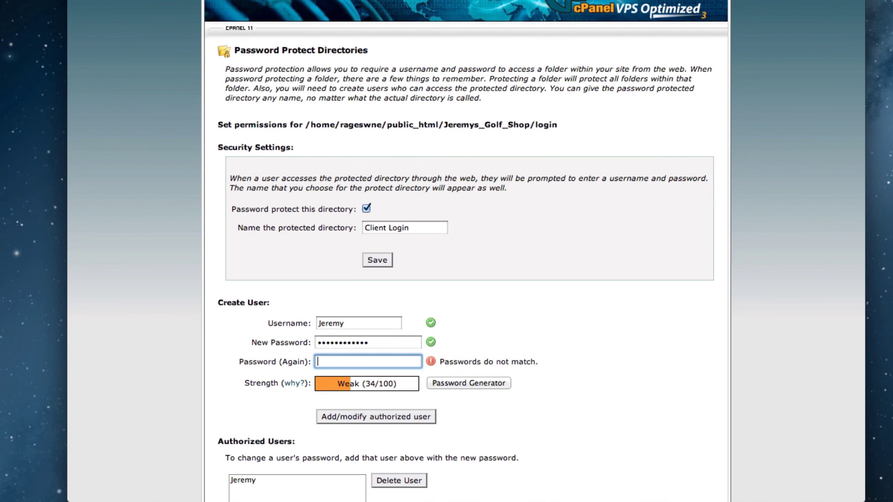
pyautogui.write('•••••••••••••')
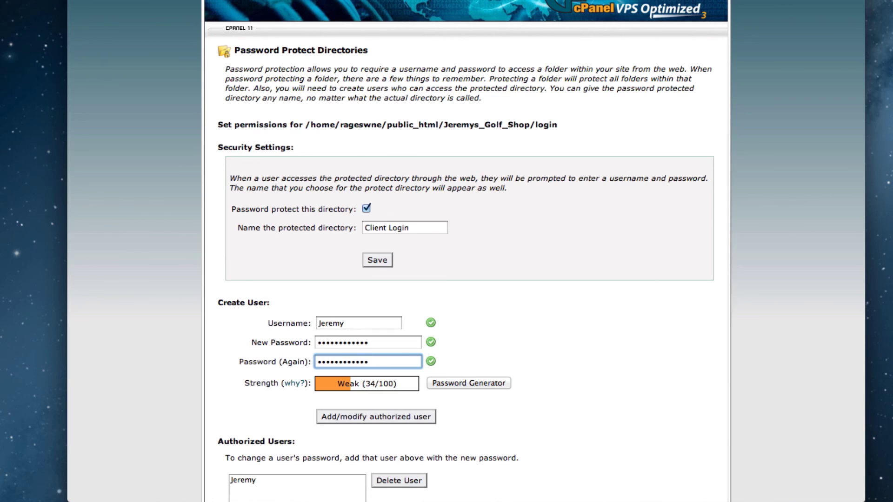
pyautogui.scroll(-3, 350, 336)
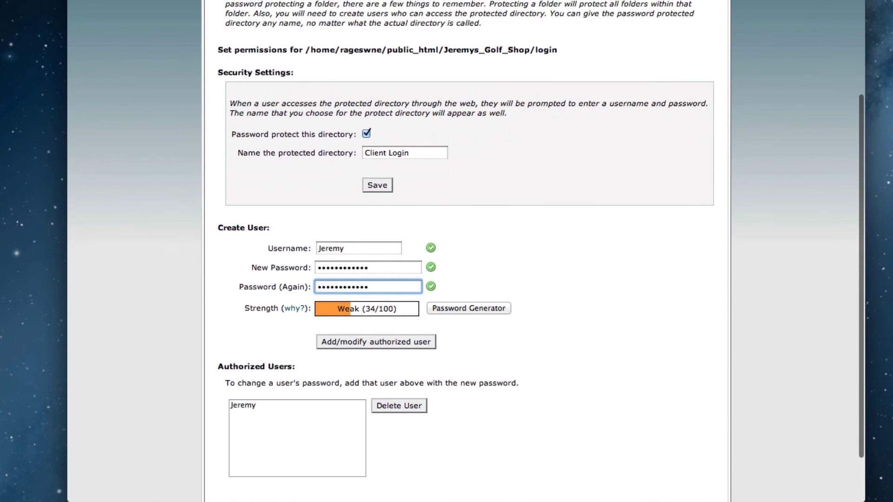
pyautogui.click(363, 341)
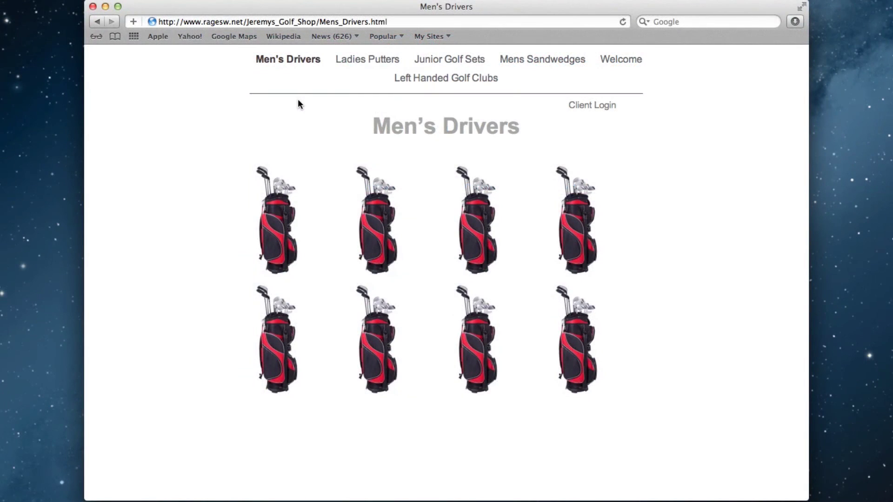
# Follow the live site's Client Login link, sign in with the new username and password, then reopen it
pyautogui.click(593, 105)
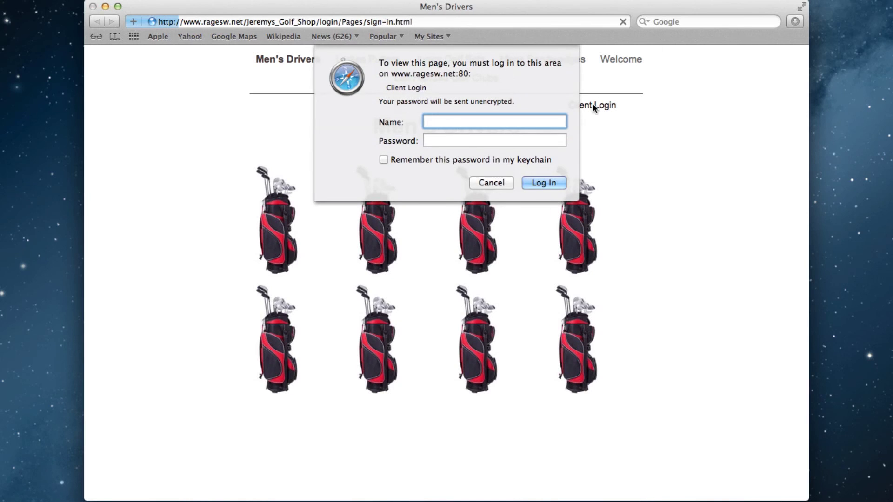
pyautogui.write('Jeremy')
pyautogui.press('Tab')
pyautogui.write('•••••••••••••')
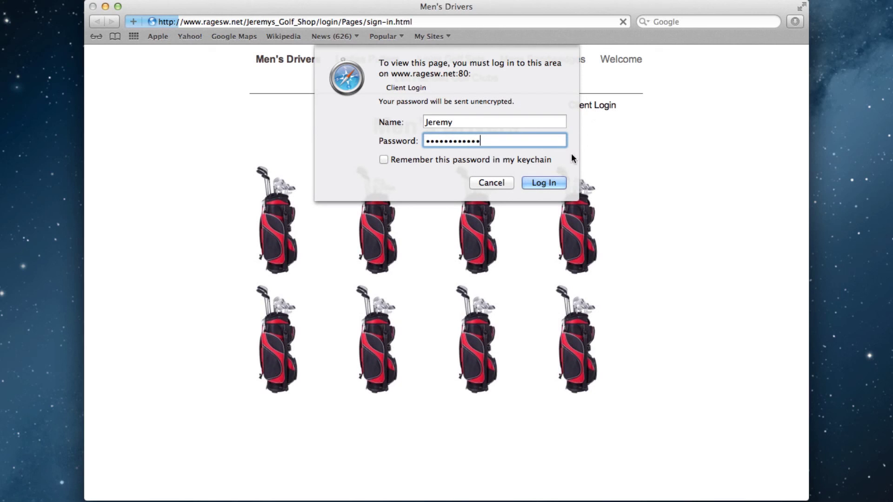
pyautogui.click(544, 183)
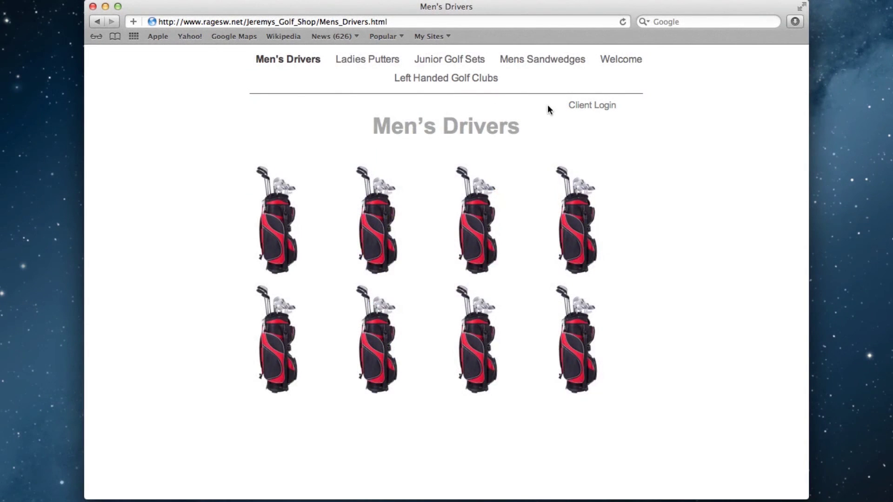
pyautogui.click(578, 106)
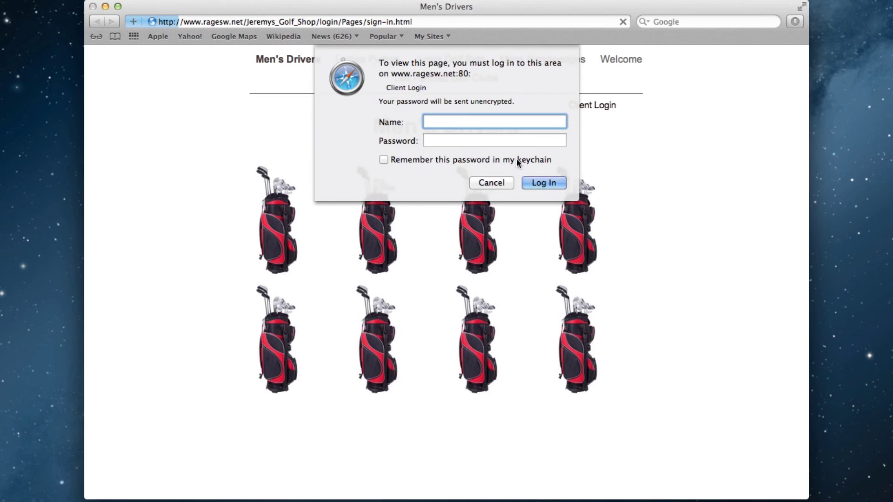